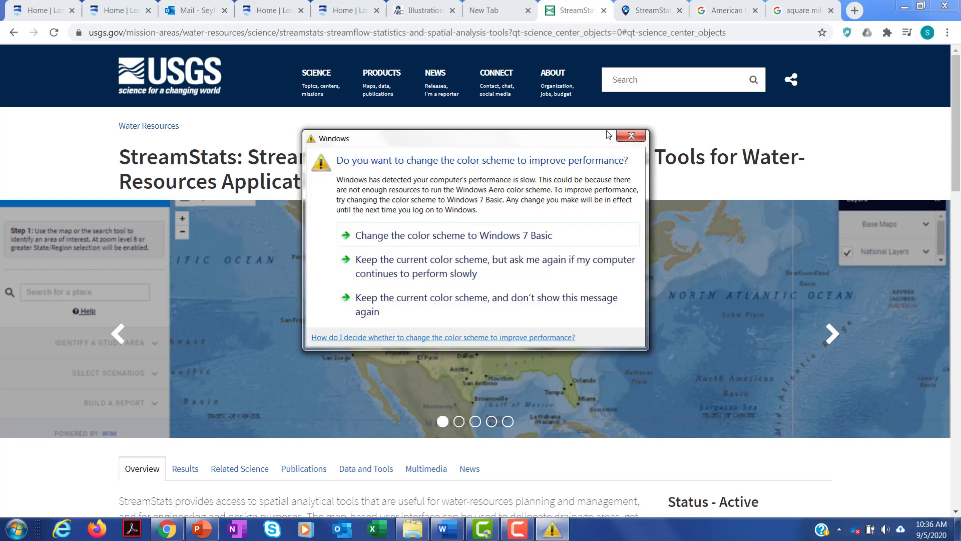
Step: Dismiss the Windows color scheme prompt and open the StreamStats application from its USGS overview page
{"action": "left_click", "coordinate": [631, 135]}
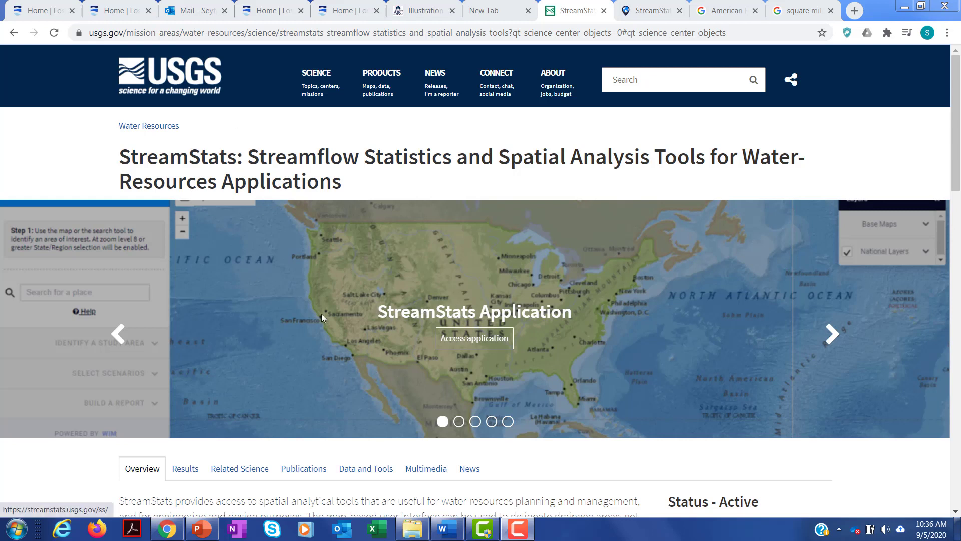
{"action": "left_click", "coordinate": [476, 338]}
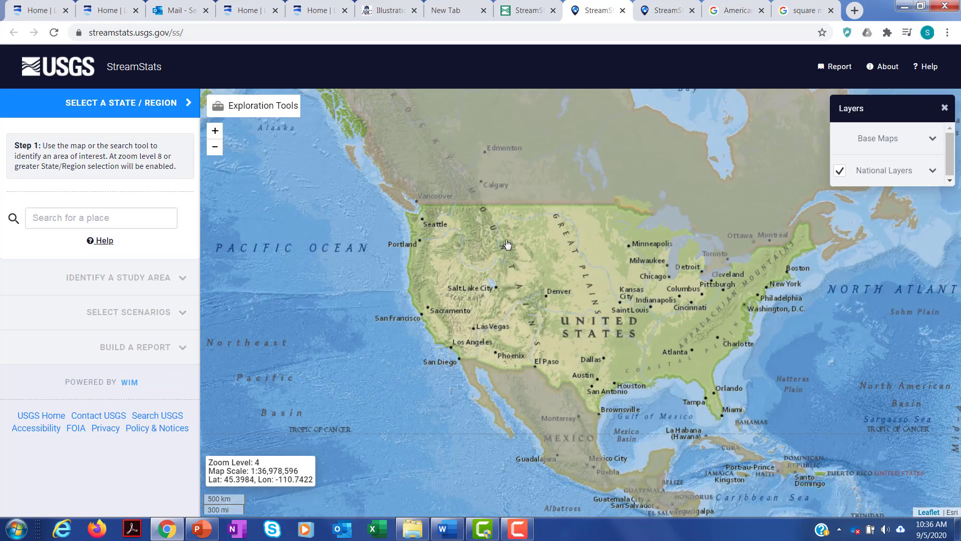
Step: Locate American River College on the map by searching for its street address, and close the location details popup
{"action": "left_click", "coordinate": [90, 218]}
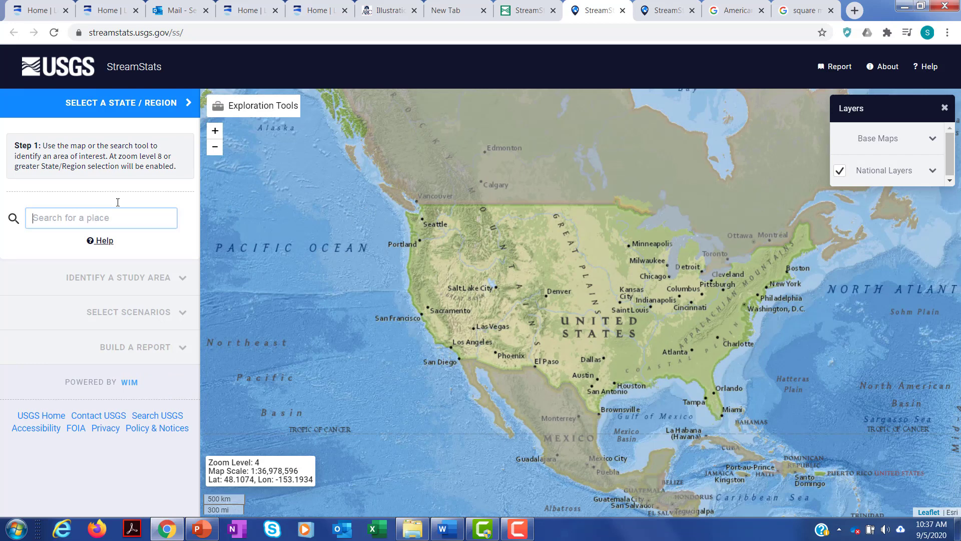
{"action": "key", "text": "ctrl+v"}
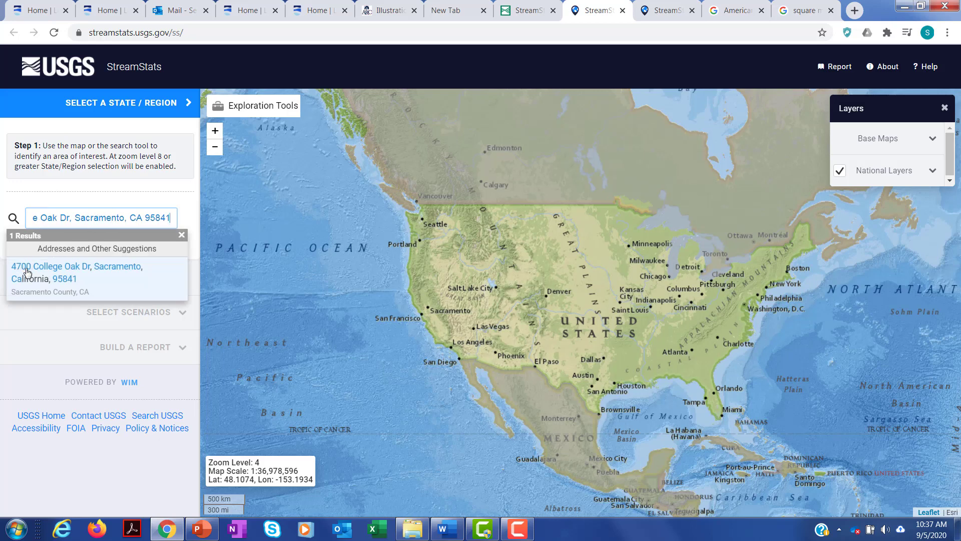
{"action": "left_click", "coordinate": [87, 270]}
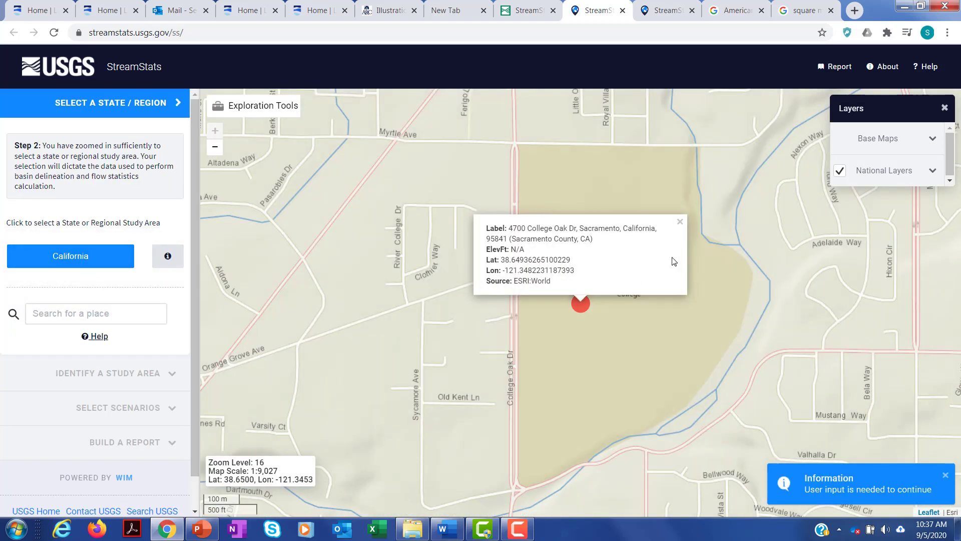
{"action": "left_click", "coordinate": [680, 222]}
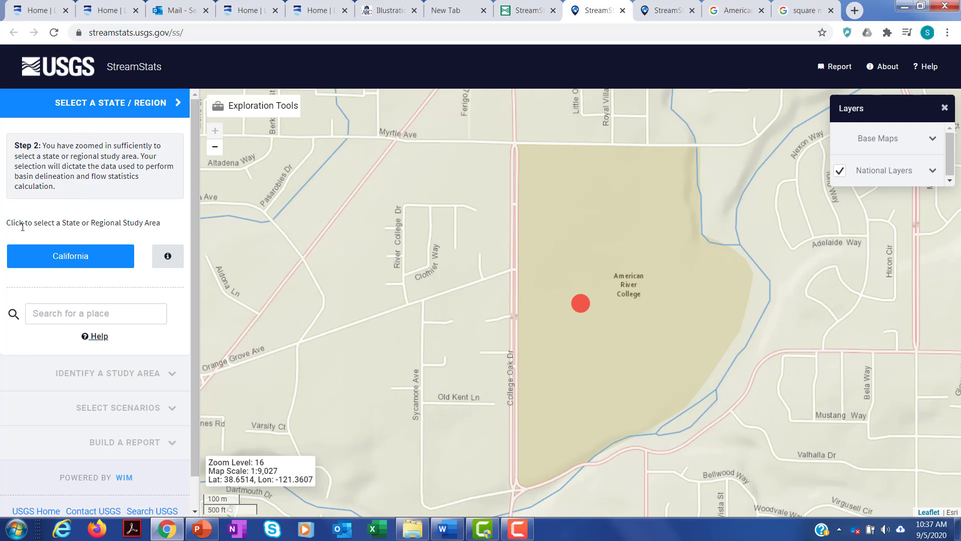
Step: Select California as the study region and delineate the basin from the stream cell at the college's northeast edge, at about 38.65153, -121.34393
{"action": "left_click", "coordinate": [69, 256]}
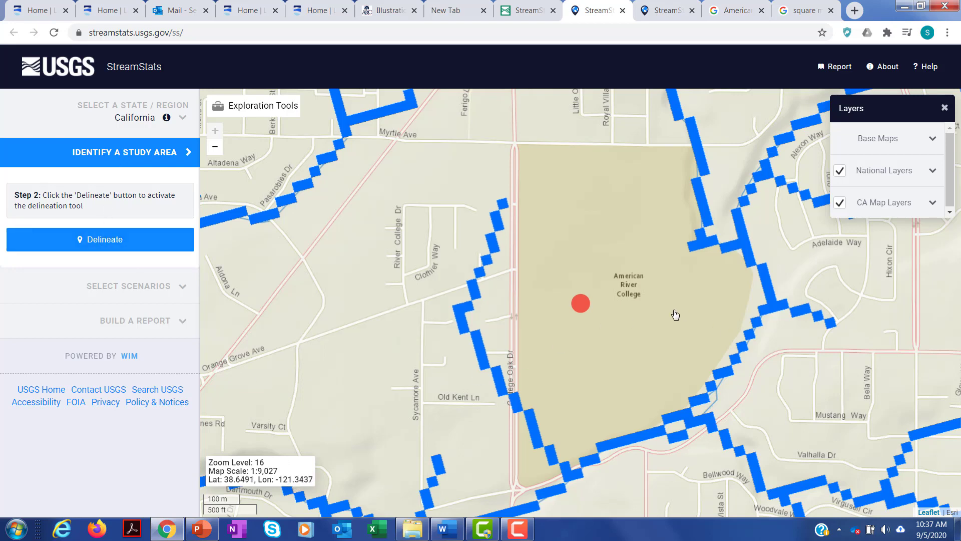
{"action": "scroll", "coordinate": [674, 315], "scroll_direction": "down", "scroll_amount": 2}
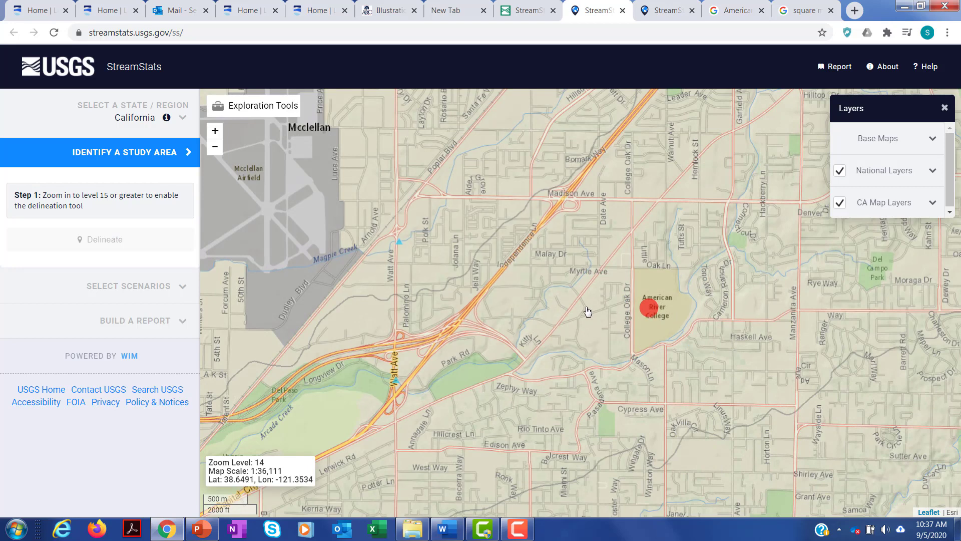
{"action": "left_click_drag", "start_coordinate": [588, 312], "coordinate": [409, 347]}
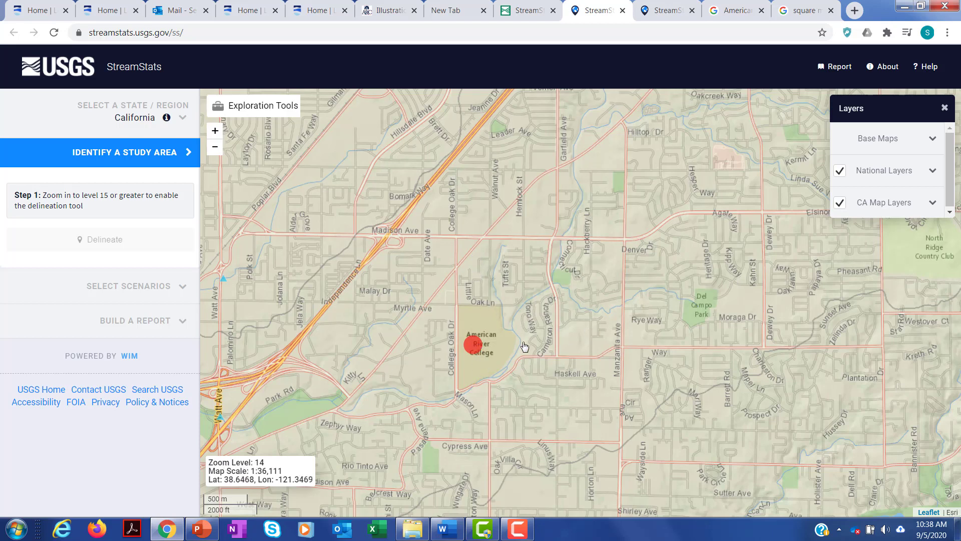
{"action": "scroll", "coordinate": [520, 316], "scroll_direction": "up", "scroll_amount": 2}
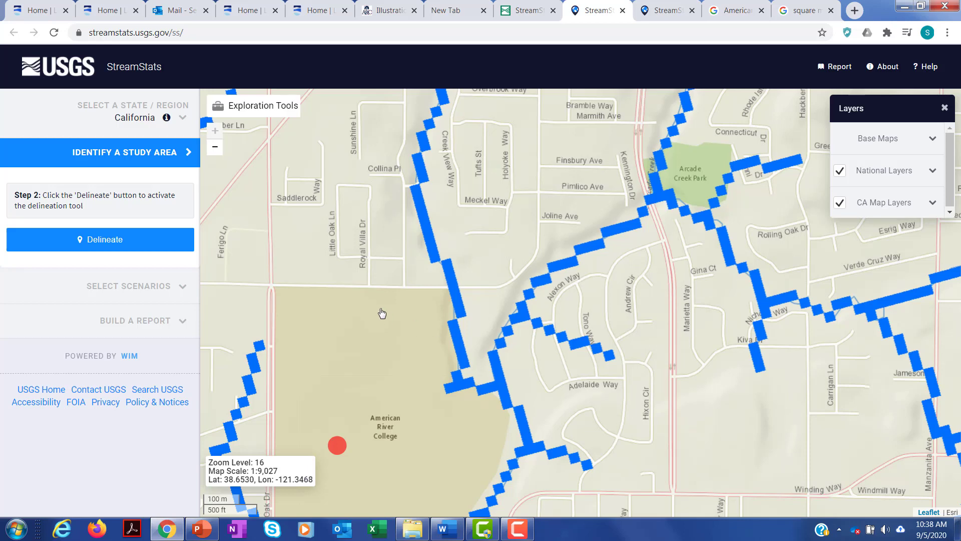
{"action": "scroll", "coordinate": [382, 316], "scroll_direction": "down", "scroll_amount": 2}
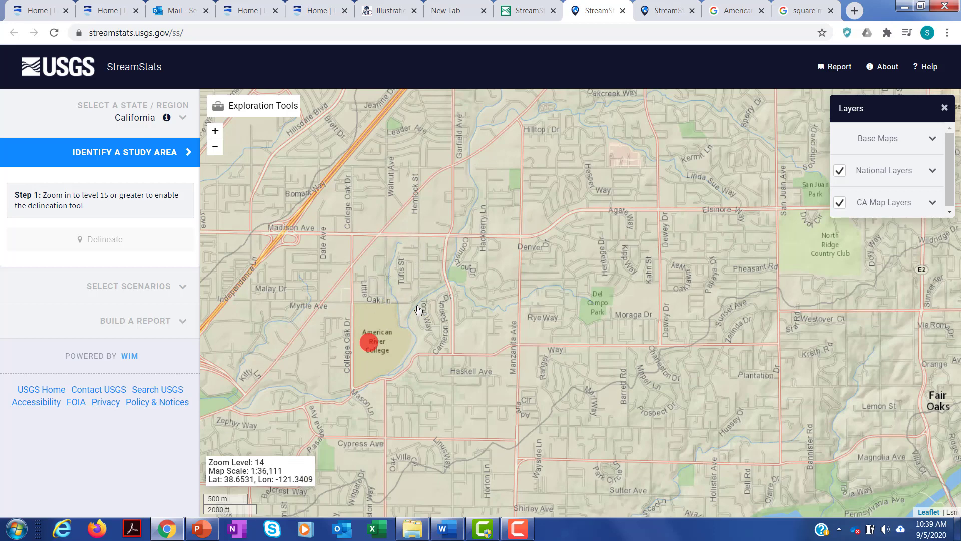
{"action": "scroll", "coordinate": [415, 309], "scroll_direction": "up", "scroll_amount": 2}
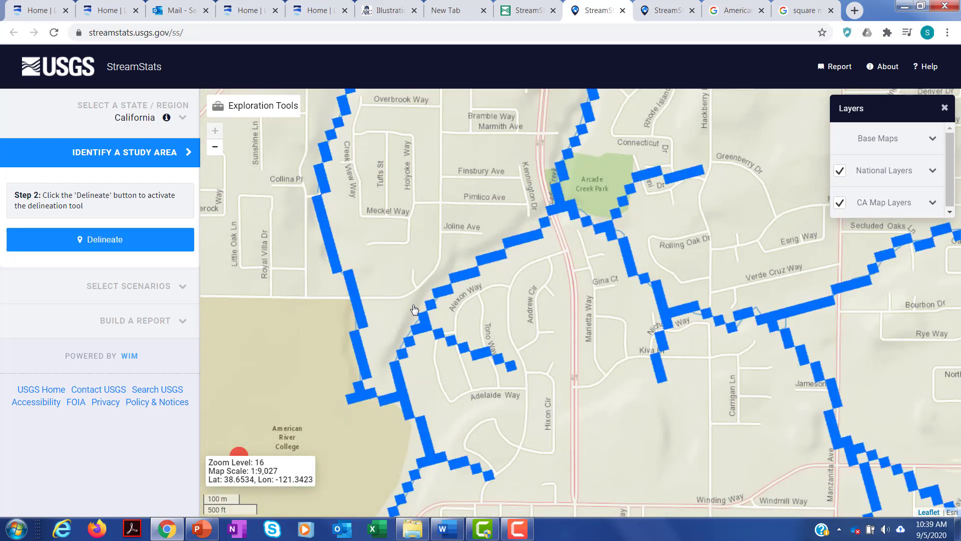
{"action": "left_click", "coordinate": [92, 241]}
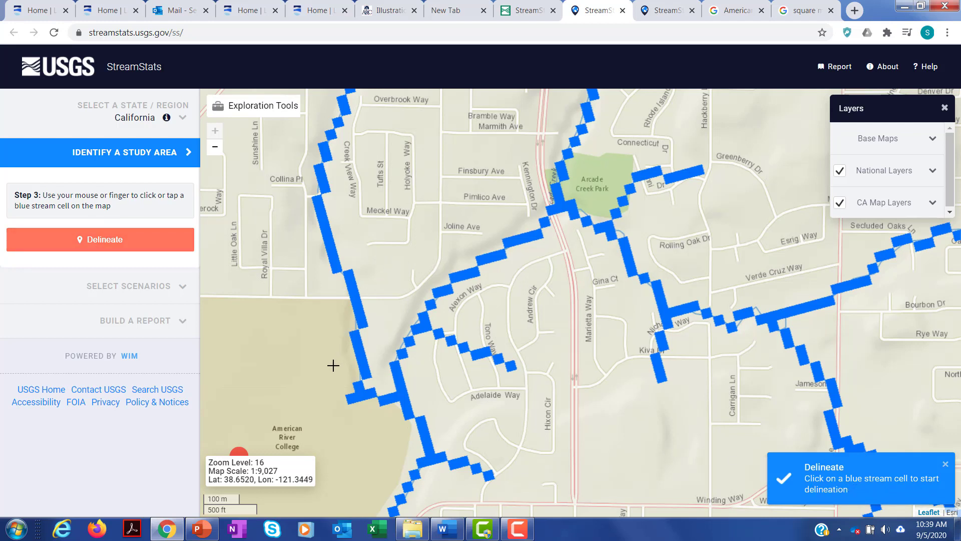
{"action": "left_click", "coordinate": [365, 375]}
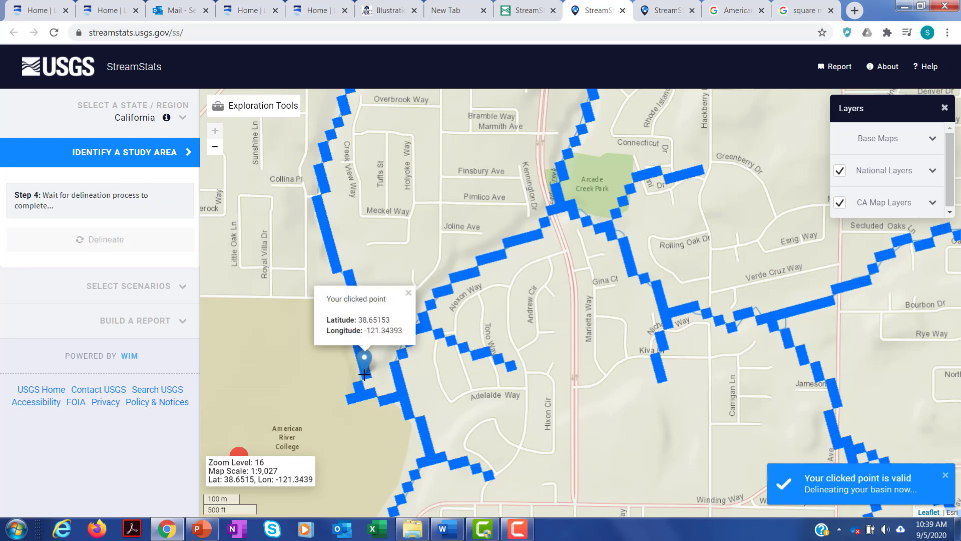
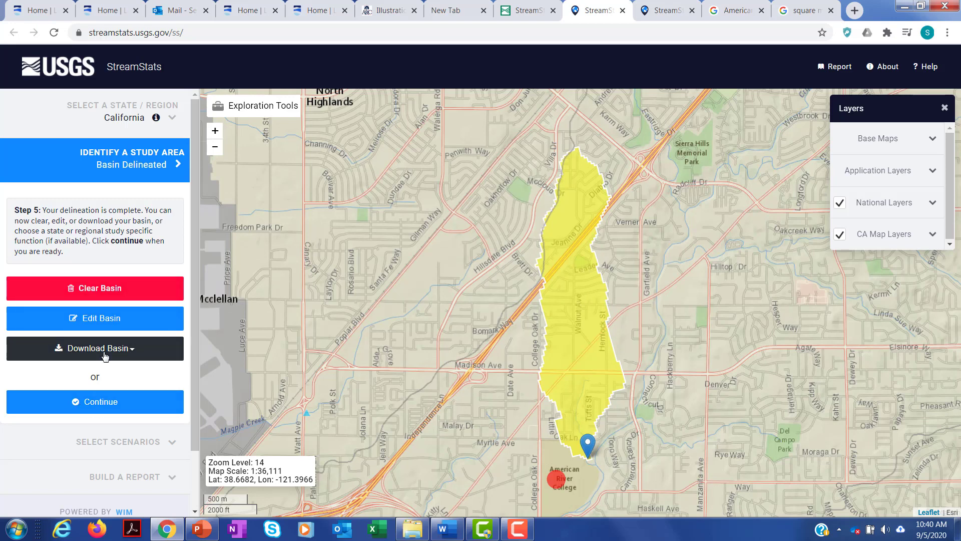
Step: Accept the delineated basin and select DRNAREA, the area that drains to a point on a stream, from the basin characteristics
{"action": "left_click", "coordinate": [102, 407]}
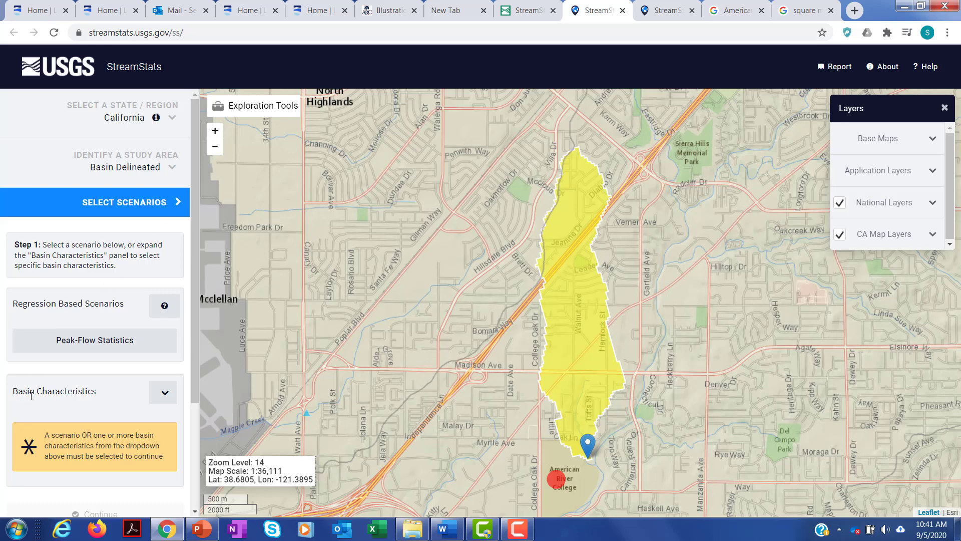
{"action": "left_click", "coordinate": [166, 395]}
{"action": "scroll", "coordinate": [121, 400], "scroll_direction": "down", "scroll_amount": 4}
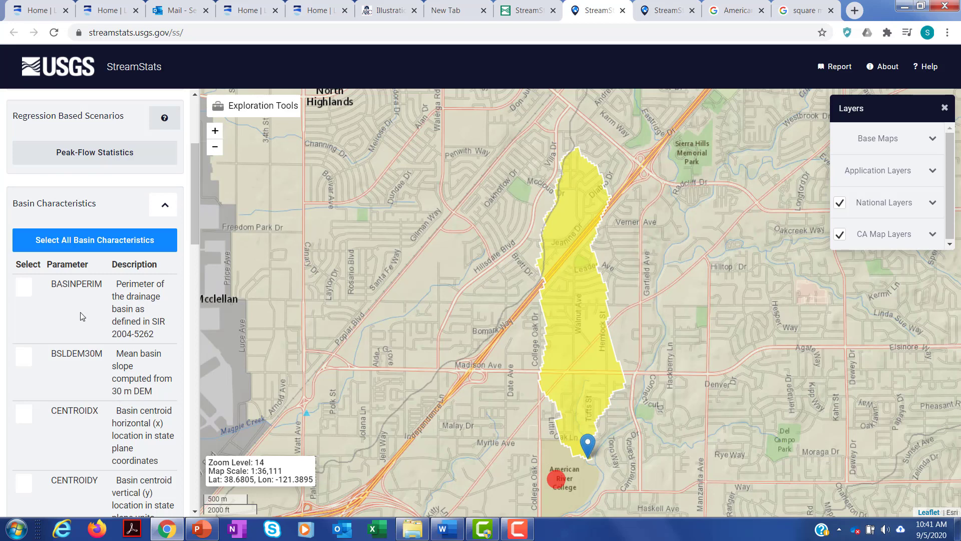
{"action": "scroll", "coordinate": [131, 297], "scroll_direction": "down", "scroll_amount": 1}
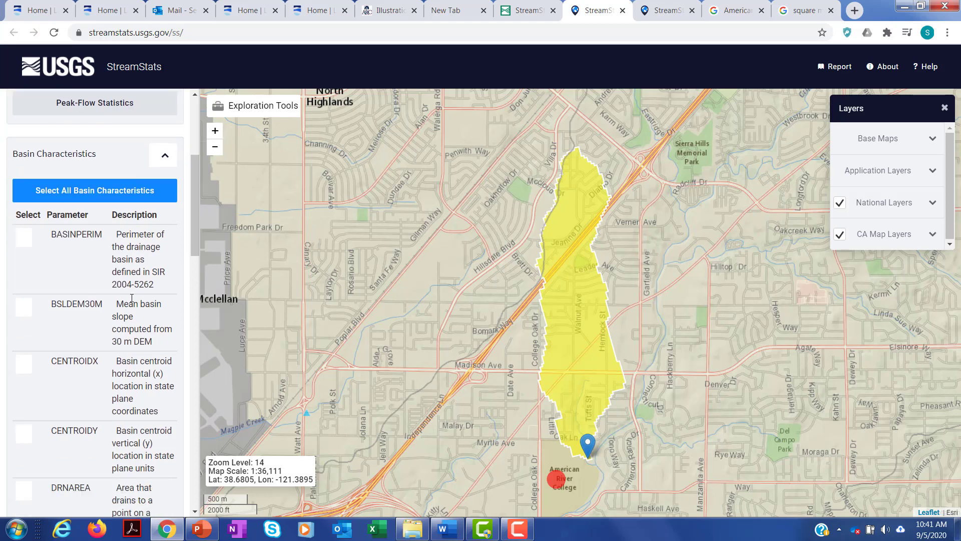
{"action": "scroll", "coordinate": [130, 305], "scroll_direction": "down", "scroll_amount": 1}
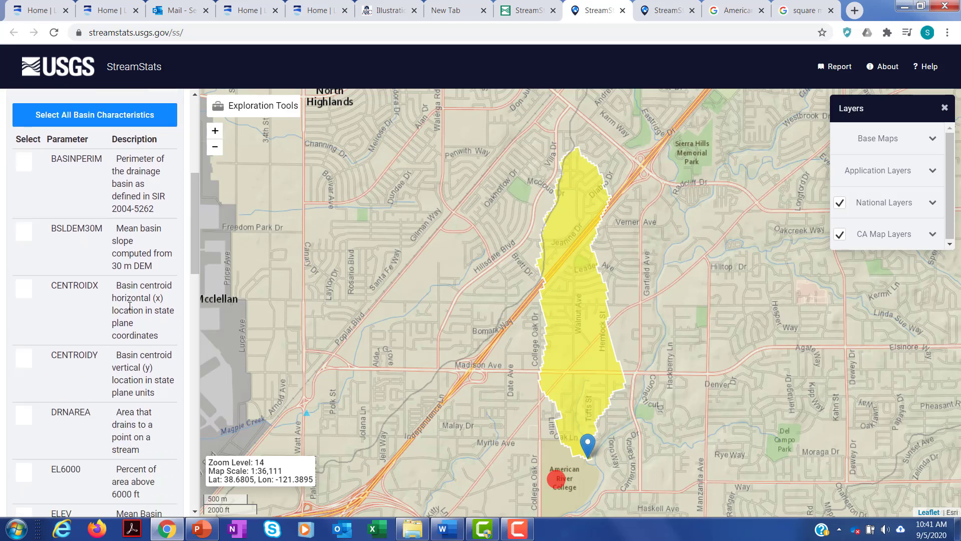
{"action": "scroll", "coordinate": [129, 306], "scroll_direction": "down", "scroll_amount": 1}
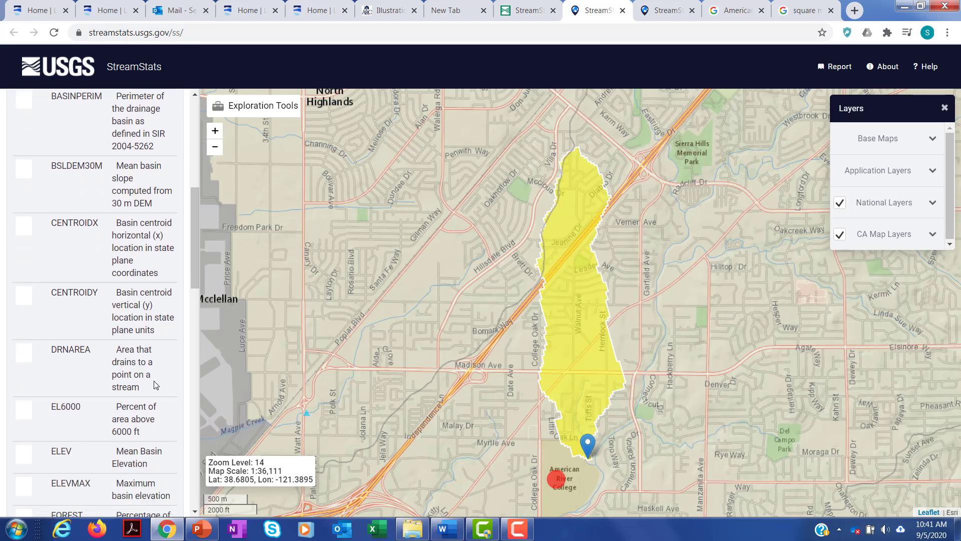
{"action": "left_click", "coordinate": [25, 356]}
Step: Add PRECIP, the mean annual precipitation, to the selected basin characteristics and continue to building the report
{"action": "scroll", "coordinate": [161, 369], "scroll_direction": "down", "scroll_amount": 1}
{"action": "scroll", "coordinate": [161, 368], "scroll_direction": "down", "scroll_amount": 1}
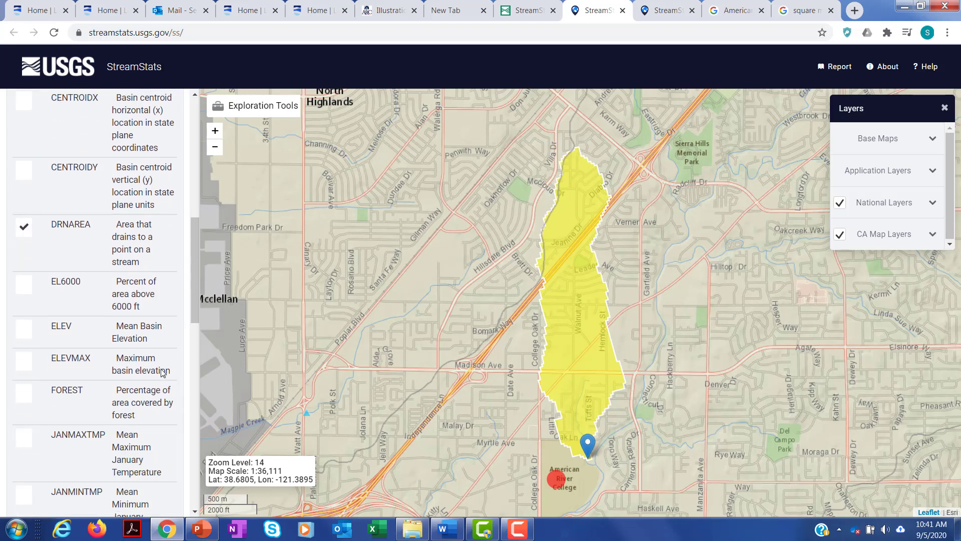
{"action": "scroll", "coordinate": [163, 372], "scroll_direction": "down", "scroll_amount": 1}
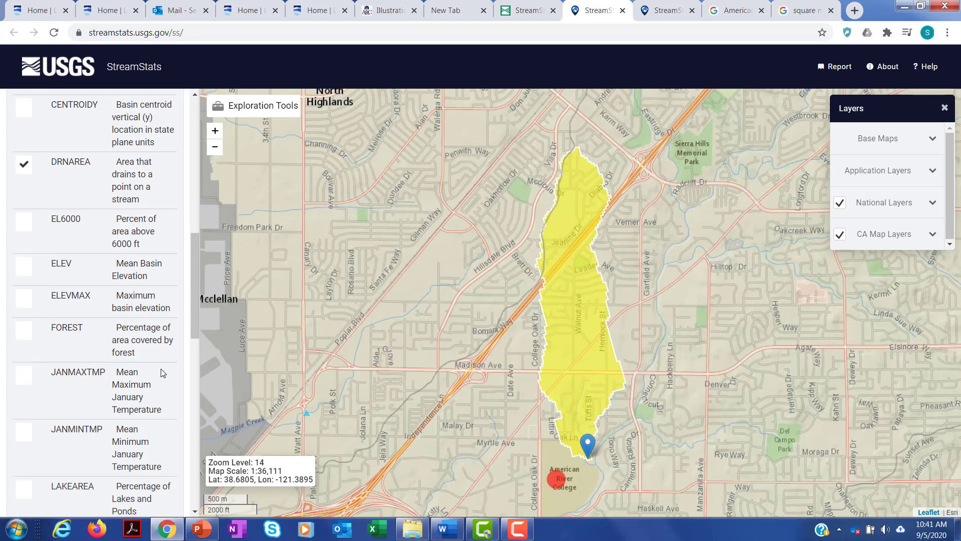
{"action": "scroll", "coordinate": [161, 373], "scroll_direction": "down", "scroll_amount": 1}
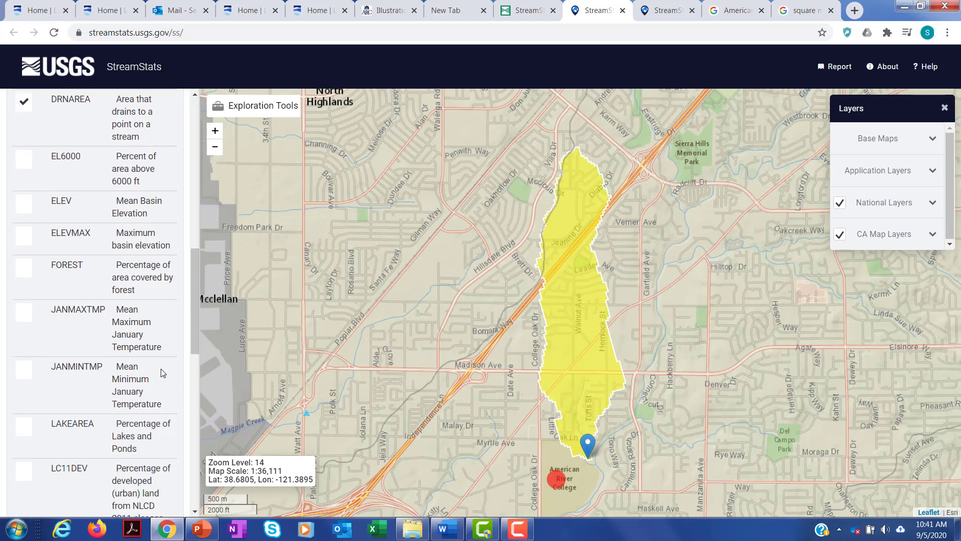
{"action": "scroll", "coordinate": [160, 373], "scroll_direction": "down", "scroll_amount": 4}
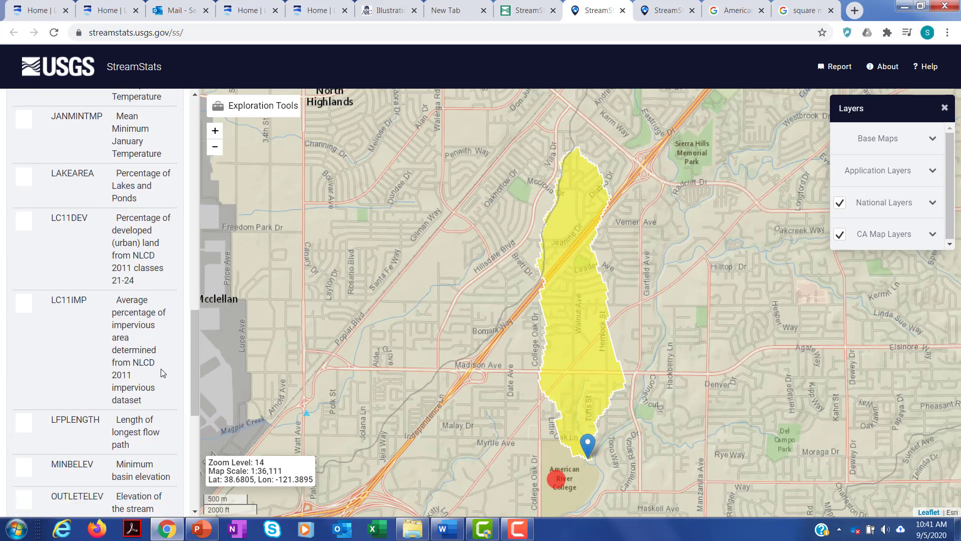
{"action": "scroll", "coordinate": [161, 373], "scroll_direction": "down", "scroll_amount": 4}
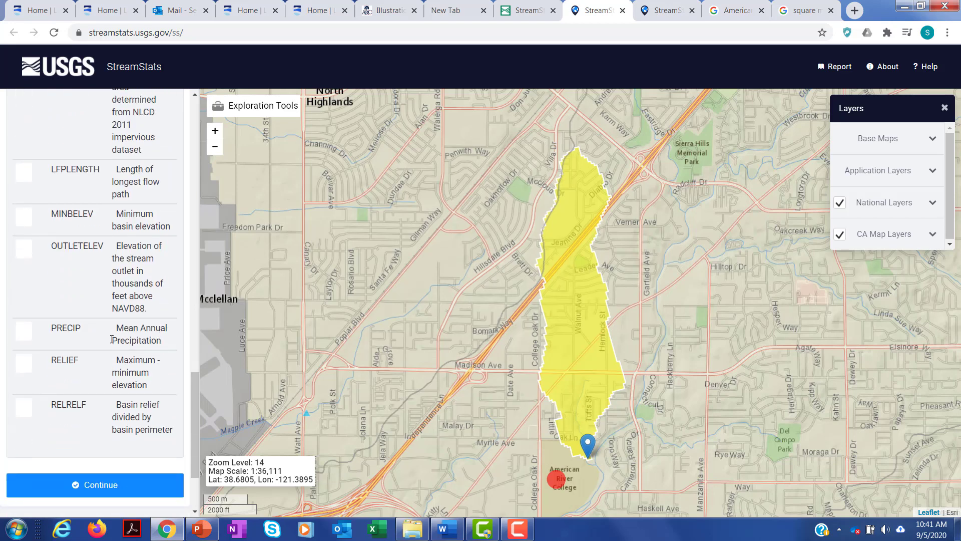
{"action": "left_click", "coordinate": [23, 335]}
{"action": "left_click", "coordinate": [103, 489]}
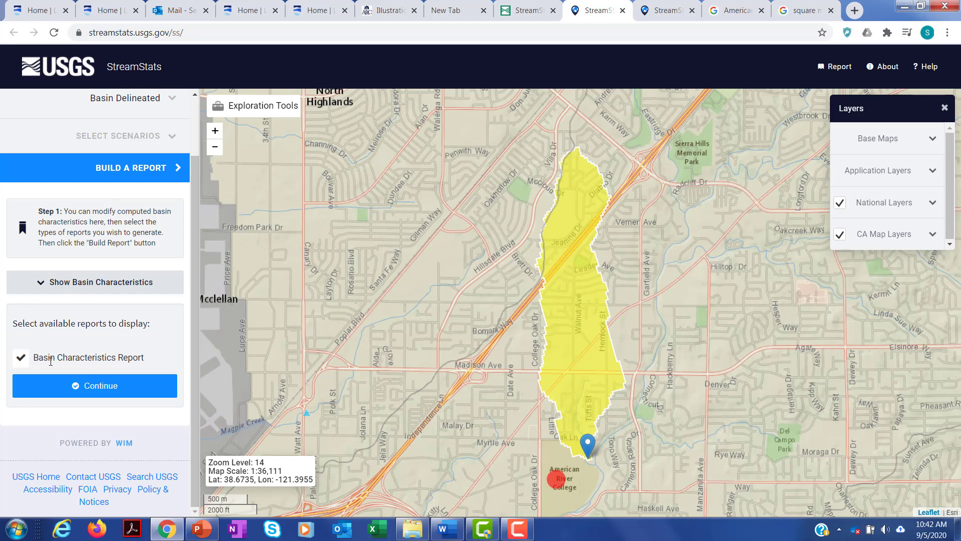
Step: Generate the Basin Characteristics Report, review its basin map and parameter table, and dismiss the Windows color scheme prompt
{"action": "left_click", "coordinate": [96, 387]}
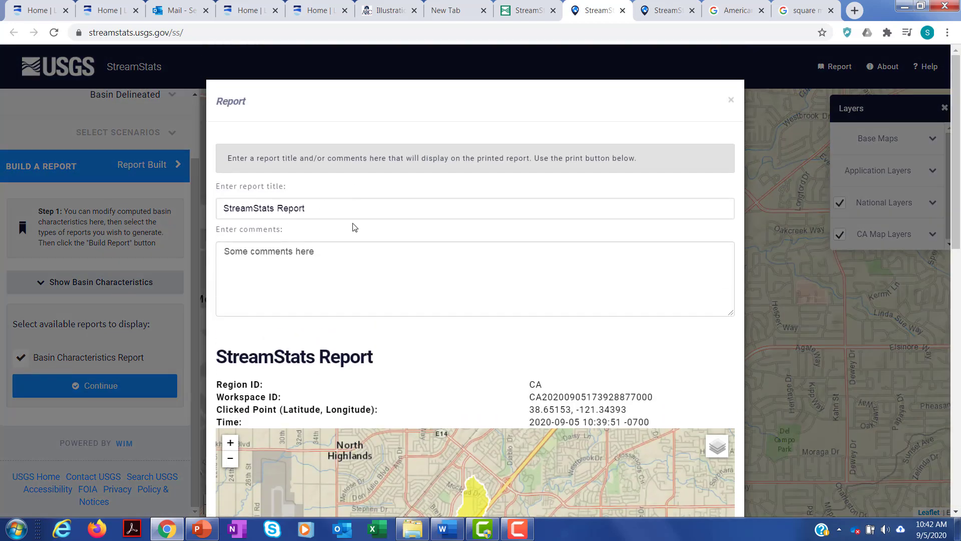
{"action": "scroll", "coordinate": [398, 254], "scroll_direction": "down", "scroll_amount": 1}
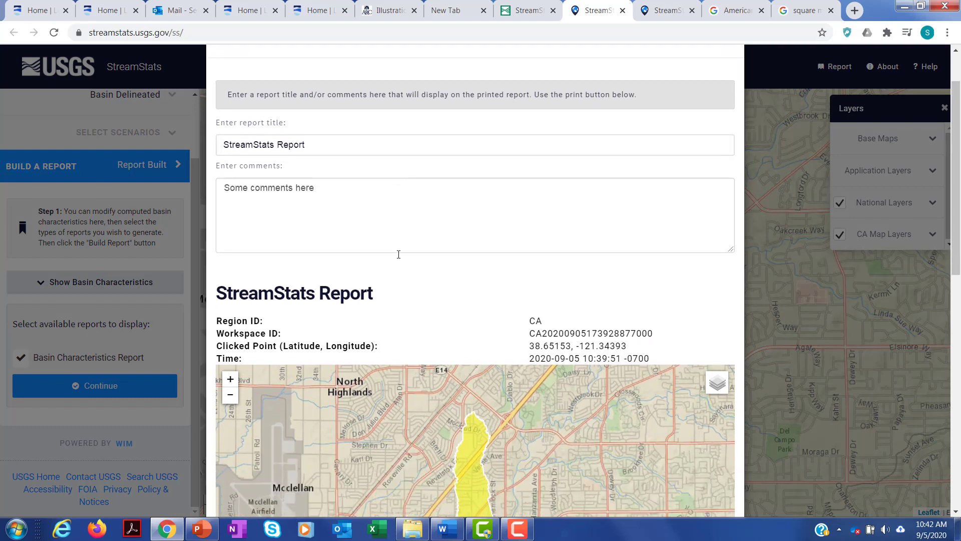
{"action": "scroll", "coordinate": [399, 254], "scroll_direction": "down", "scroll_amount": 3}
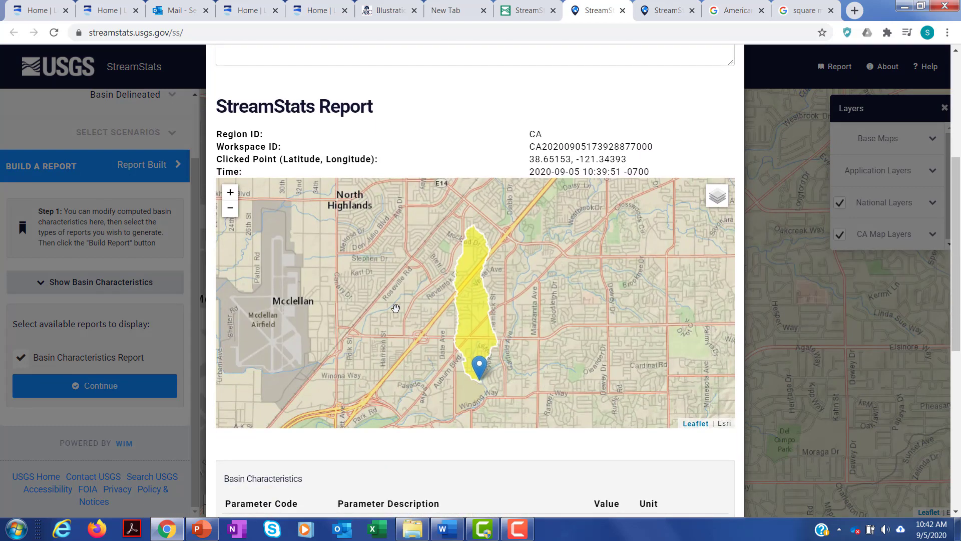
{"action": "scroll", "coordinate": [395, 308], "scroll_direction": "down", "scroll_amount": 2}
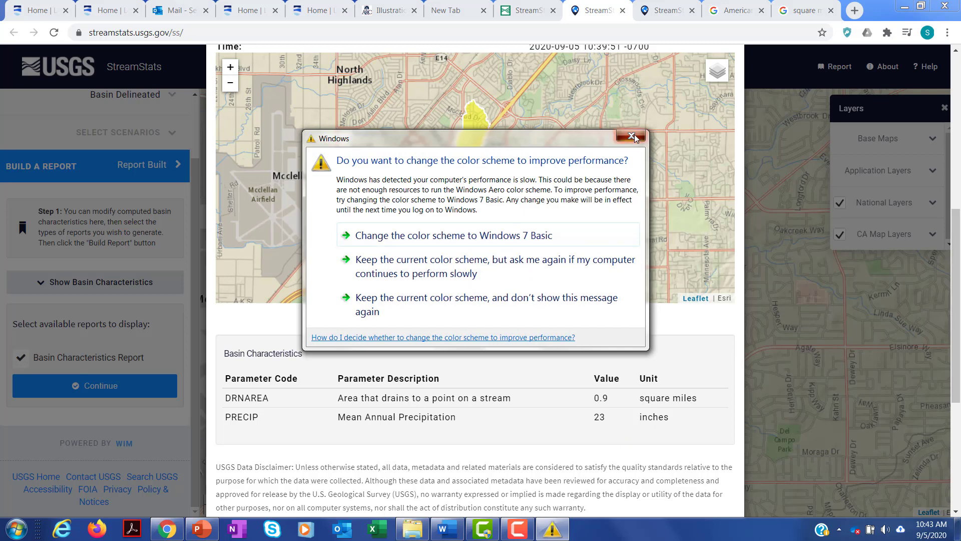
{"action": "left_click", "coordinate": [631, 136]}
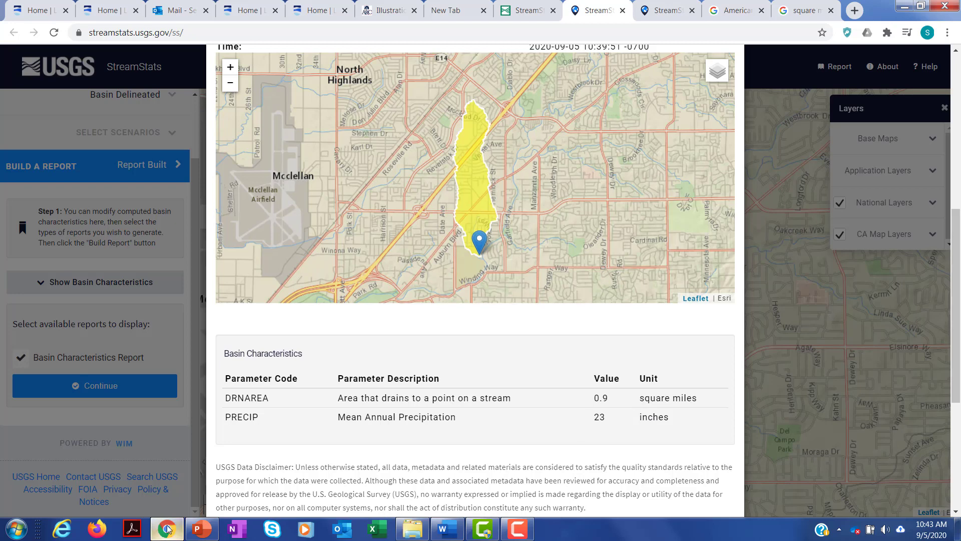
Step: Switch to PowerPoint and examine the slide's conversion of the drainage area from square miles to acres
{"action": "left_click", "coordinate": [200, 529]}
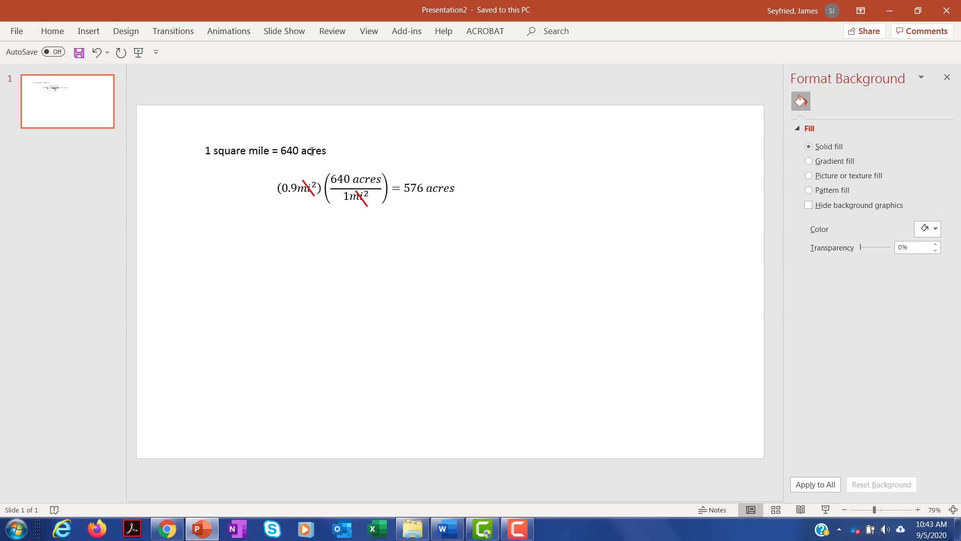
{"action": "left_click_drag", "start_coordinate": [207, 151], "coordinate": [336, 156]}
{"action": "left_click", "coordinate": [349, 154]}
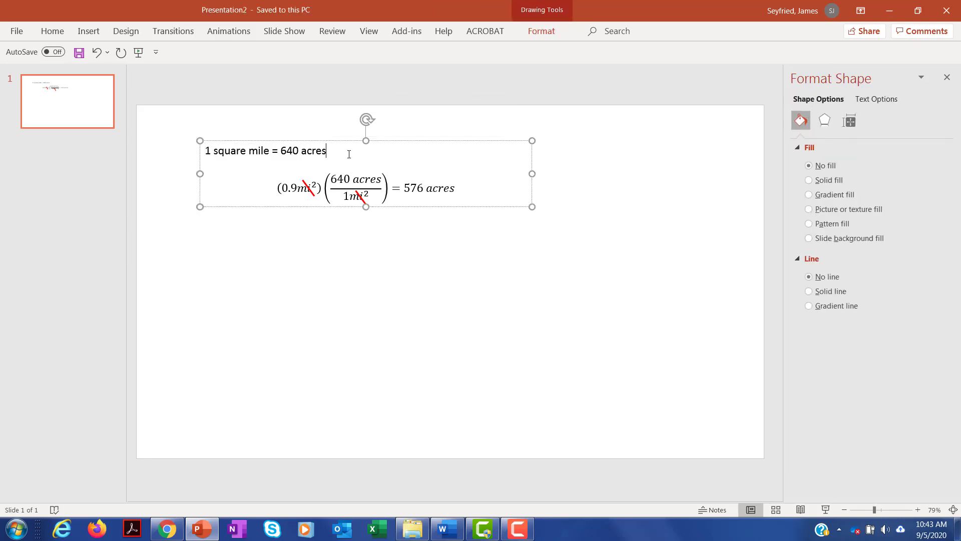
{"action": "left_click", "coordinate": [253, 250]}
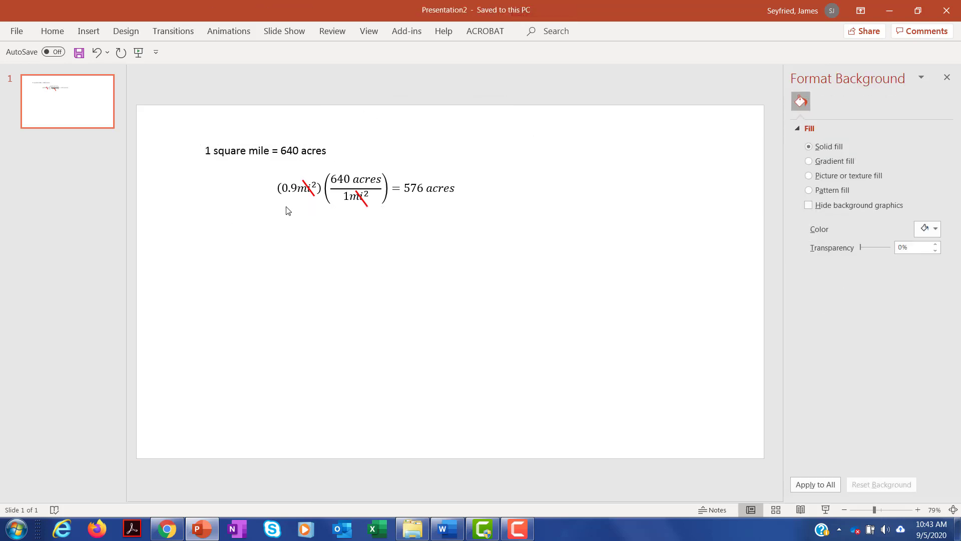